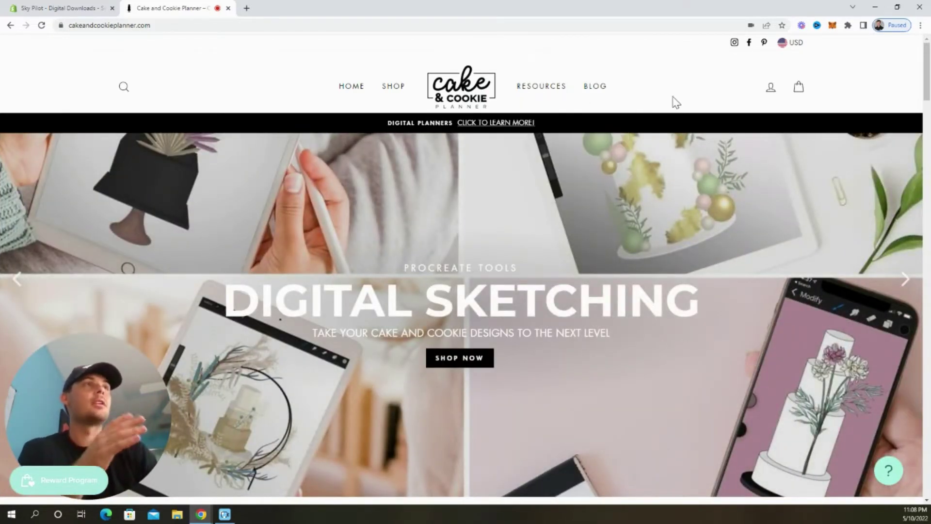
scroll(597, 204, down, 2)
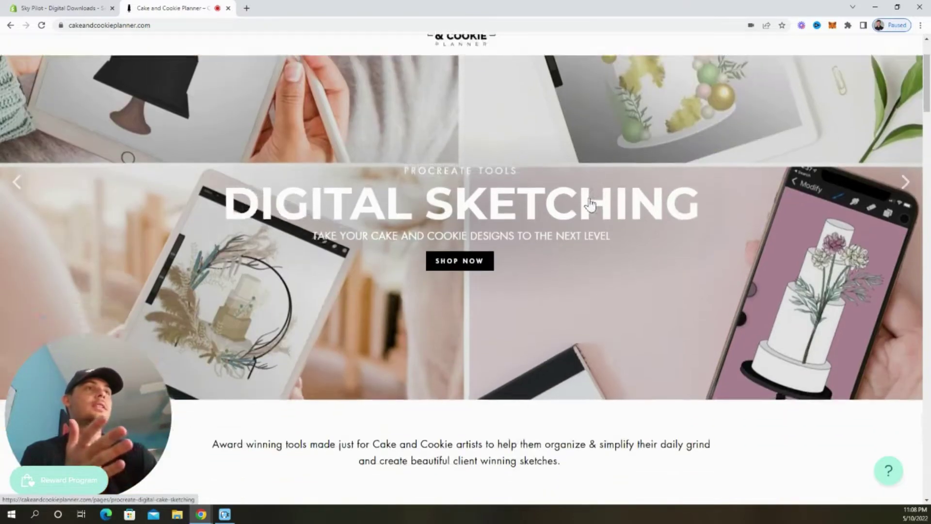
scroll(643, 204, down, 3)
scroll(644, 203, down, 3)
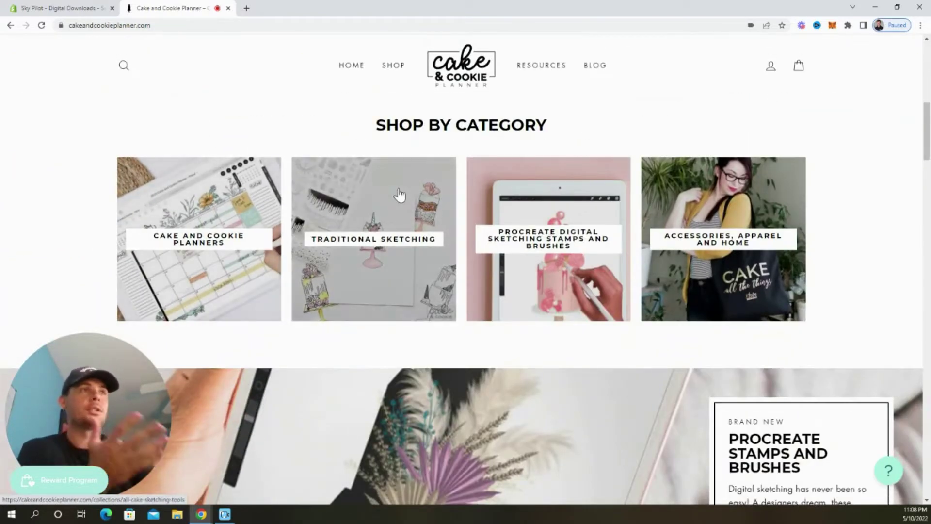
scroll(549, 199, down, 2)
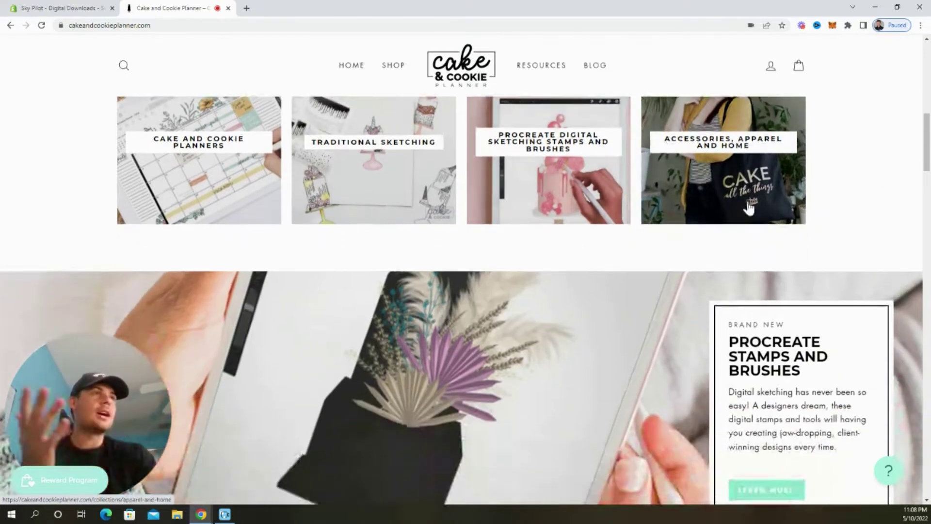
scroll(655, 200, down, 2)
scroll(760, 196, down, 1)
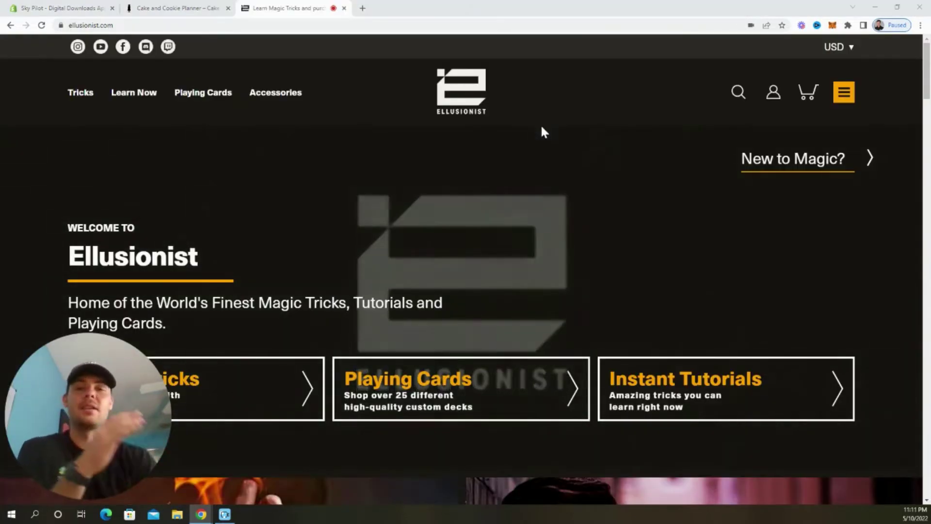
scroll(539, 127, down, 2)
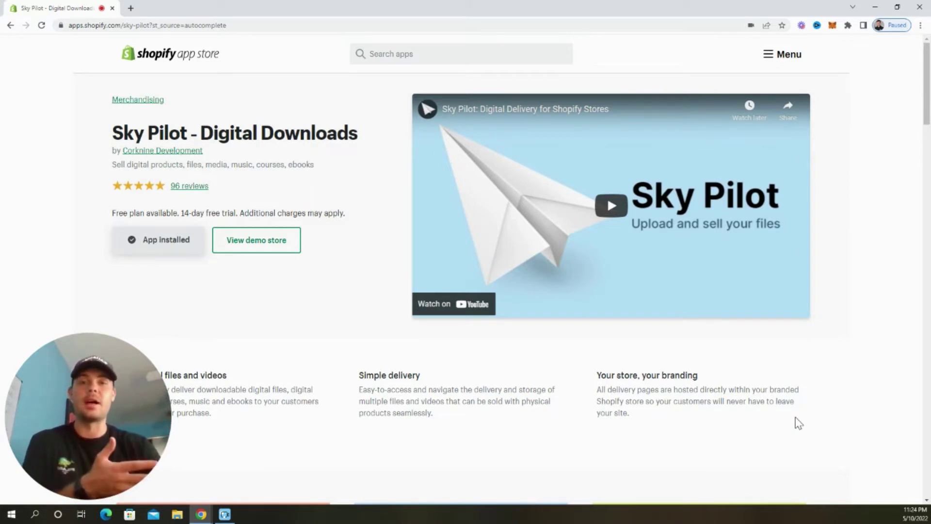
scroll(563, 409, down, 5)
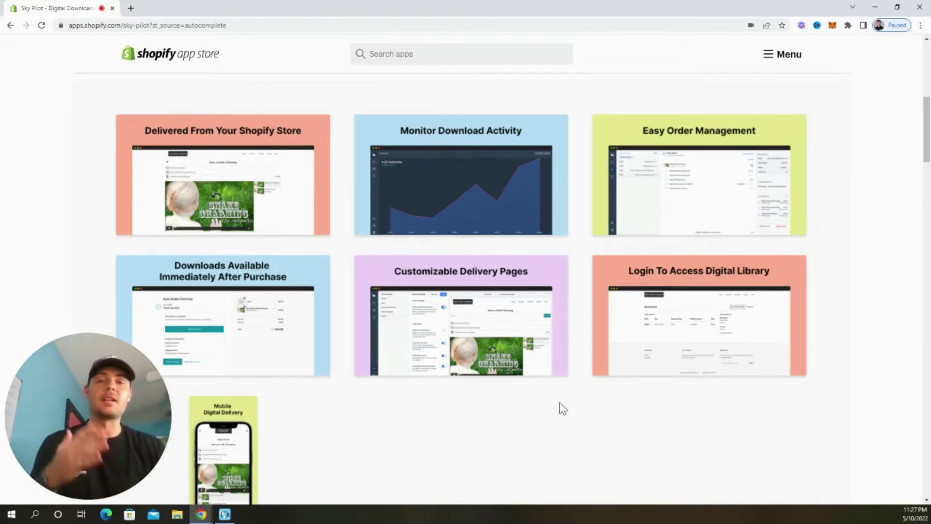
scroll(290, 290, up, 5)
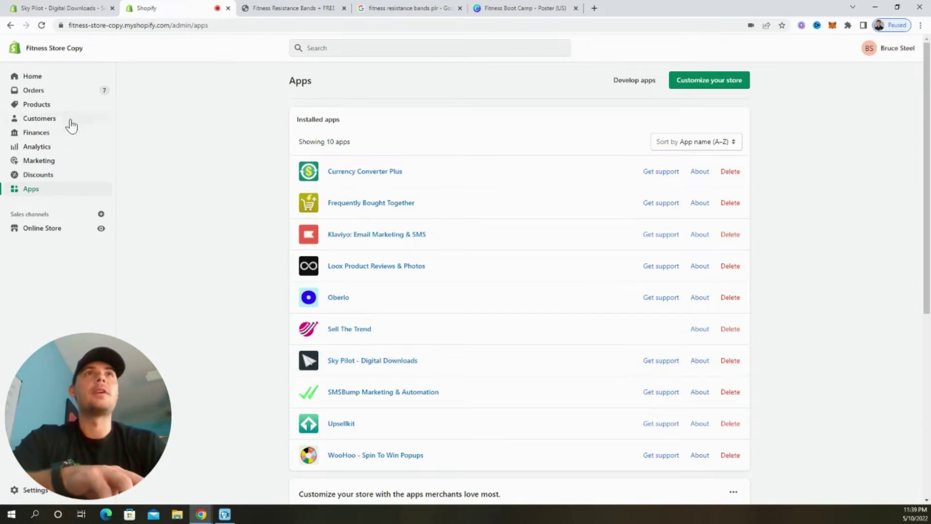
Step: Go to the product list and open the Fitness Resistance Bands product editor
click(62, 108)
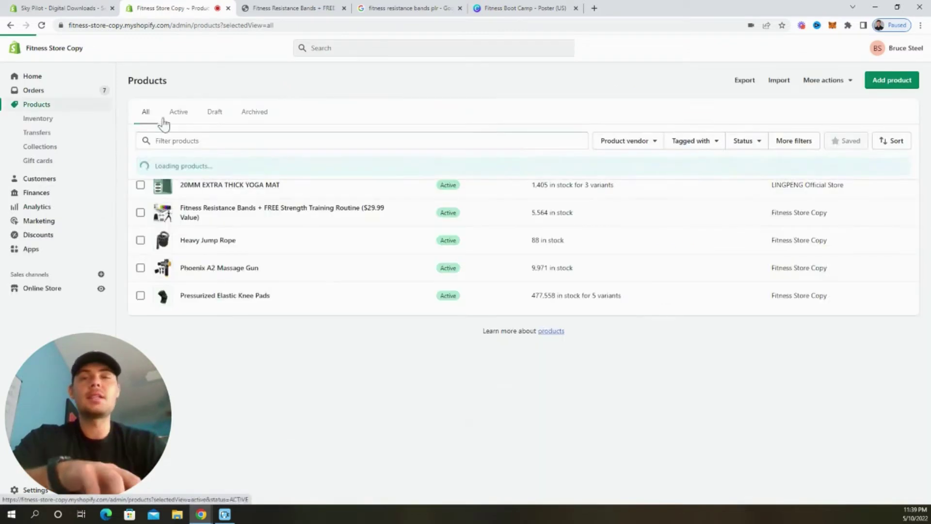
click(251, 213)
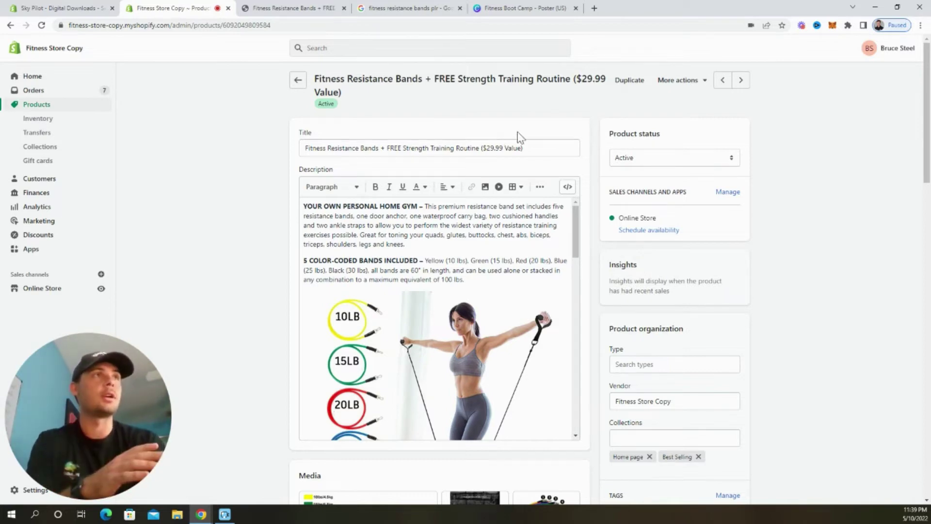
scroll(535, 200, down, 1)
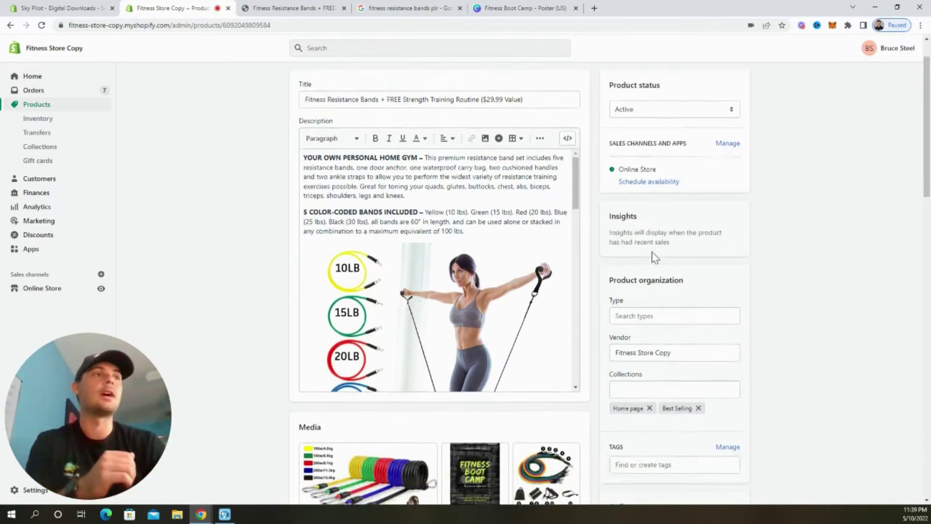
scroll(536, 256, down, 2)
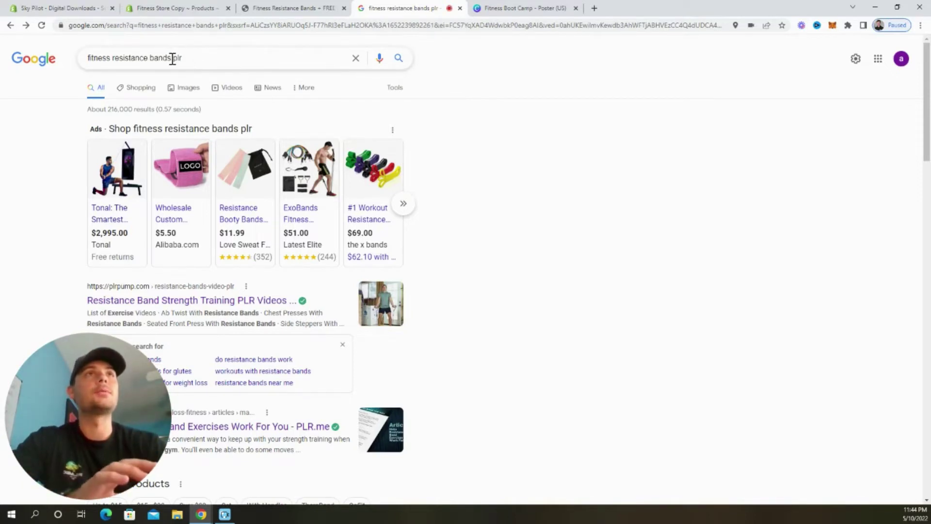
Step: From the 'fitness resistance bands plr' results, open the plrpump.com Resistance Band PLR page
double_click(175, 58)
click(480, 169)
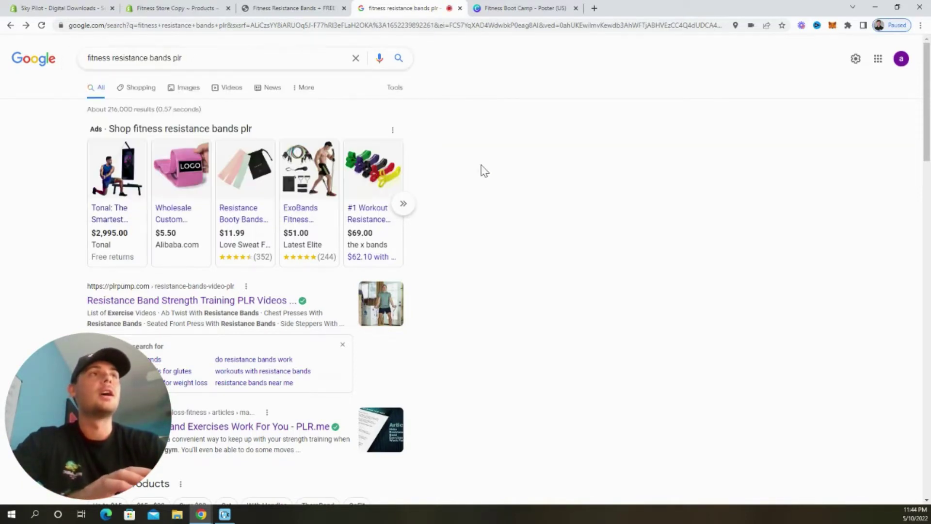
scroll(513, 201, down, 2)
scroll(513, 201, down, 2)
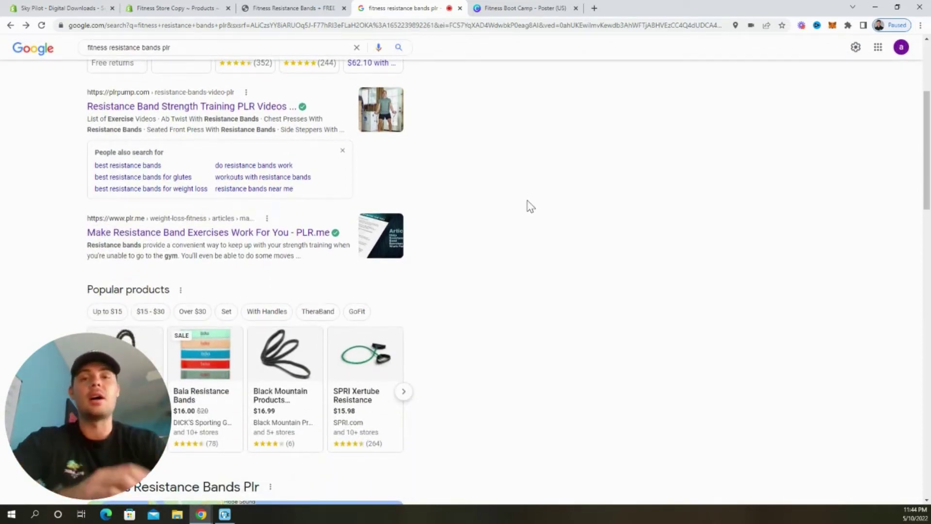
click(269, 108)
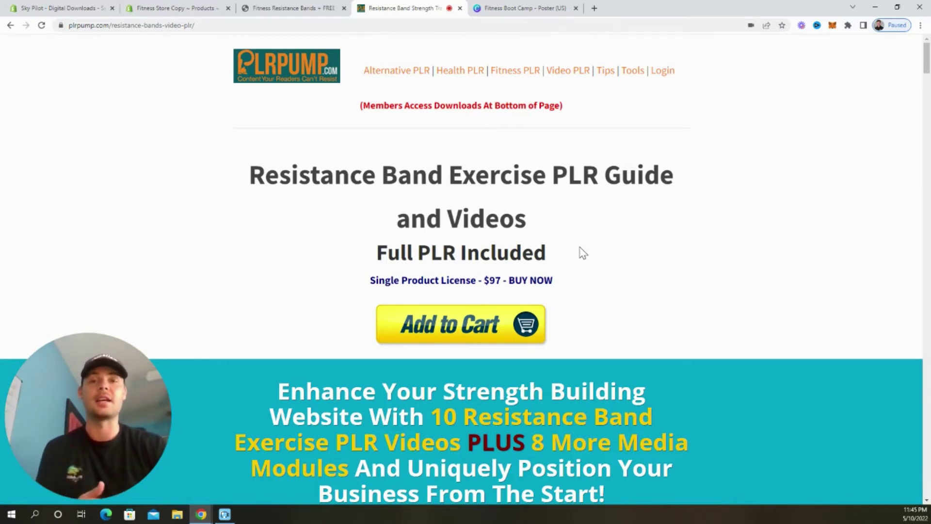
scroll(676, 234, down, 6)
scroll(677, 235, down, 3)
scroll(676, 236, down, 1)
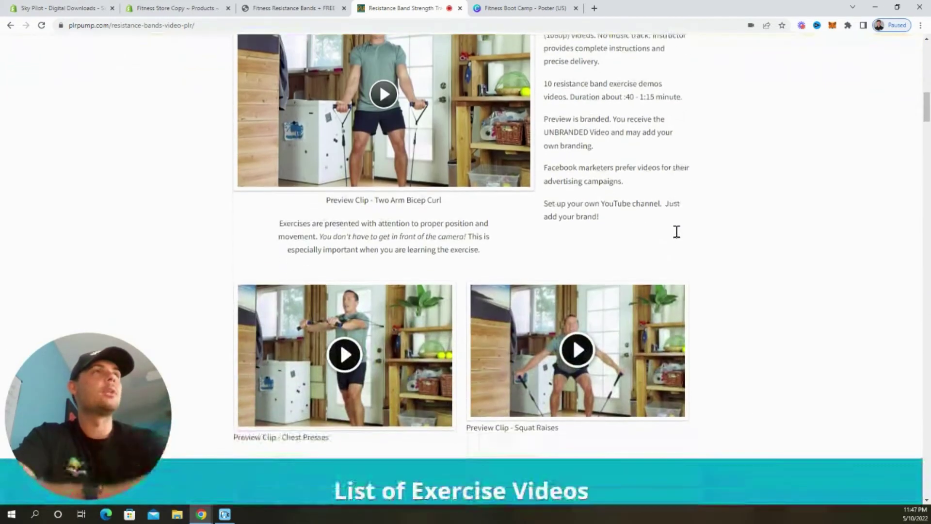
scroll(700, 231, down, 1)
scroll(716, 227, down, 1)
scroll(717, 227, down, 2)
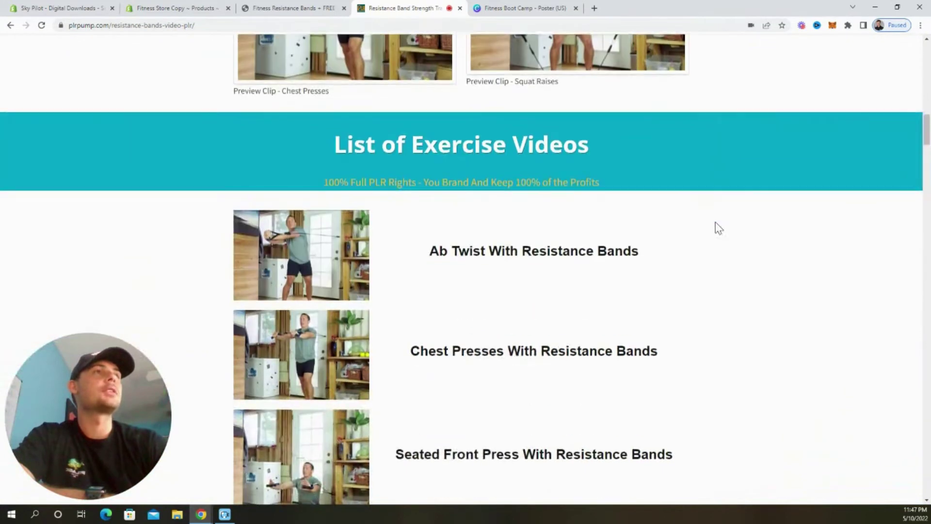
scroll(729, 222, down, 1)
scroll(505, 221, down, 1)
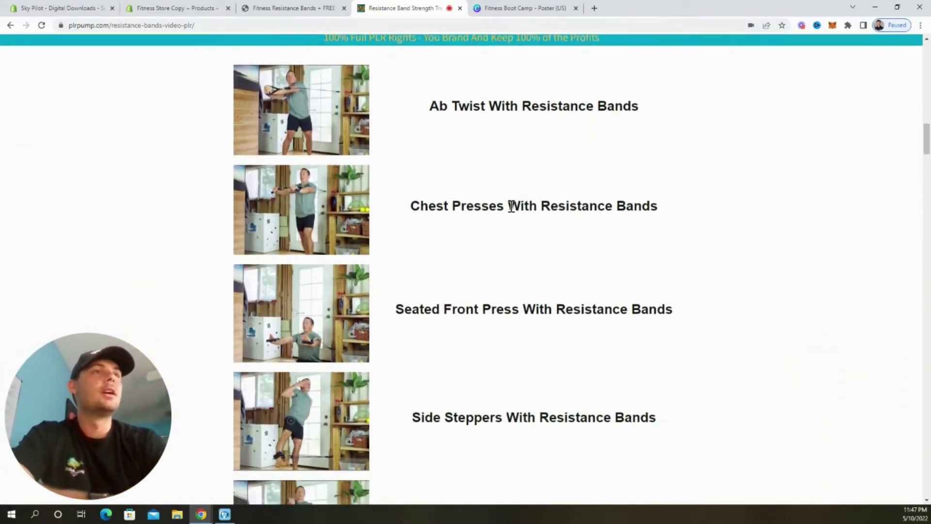
scroll(512, 207, down, 5)
Step: Switch back to the Shopify product editor tab with Ctrl+2
key(ctrl+2)
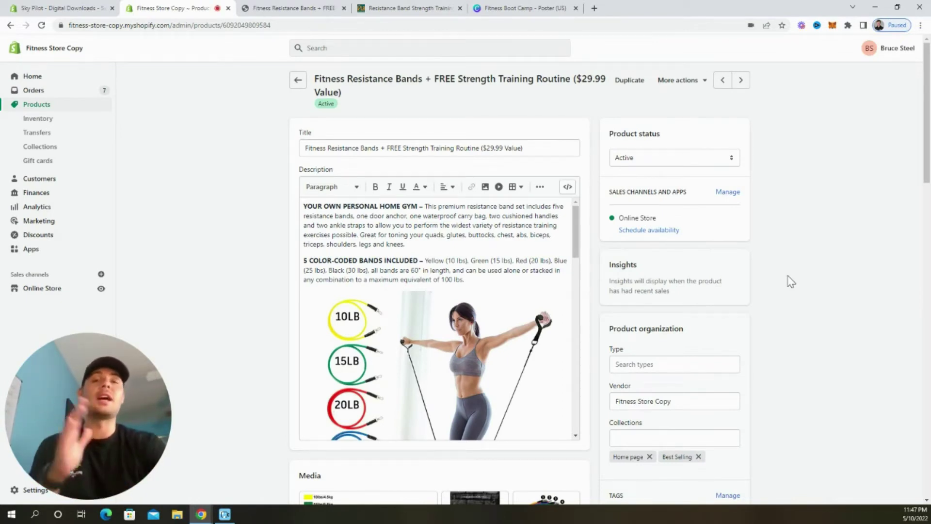
Step: From More actions, open Downloadable Files - Sky Pilot for the product
click(680, 82)
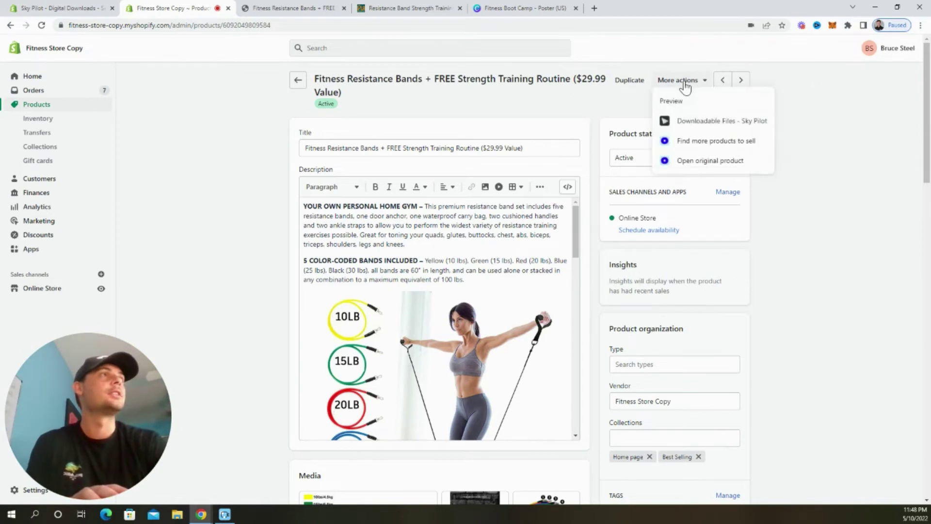
click(705, 122)
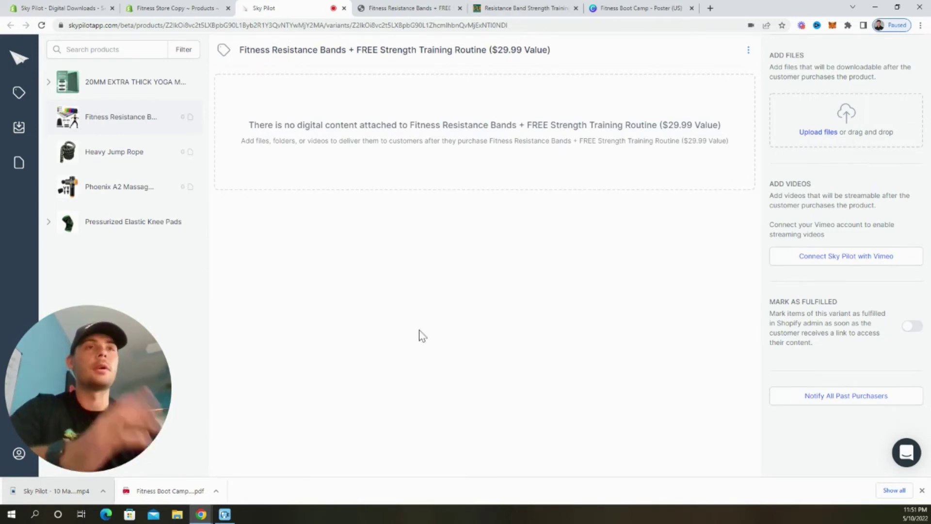
Step: Drag Fitness Boot Camp (1).pdf from the download bar onto the Upload files drop zone
drag(182, 492, 868, 145)
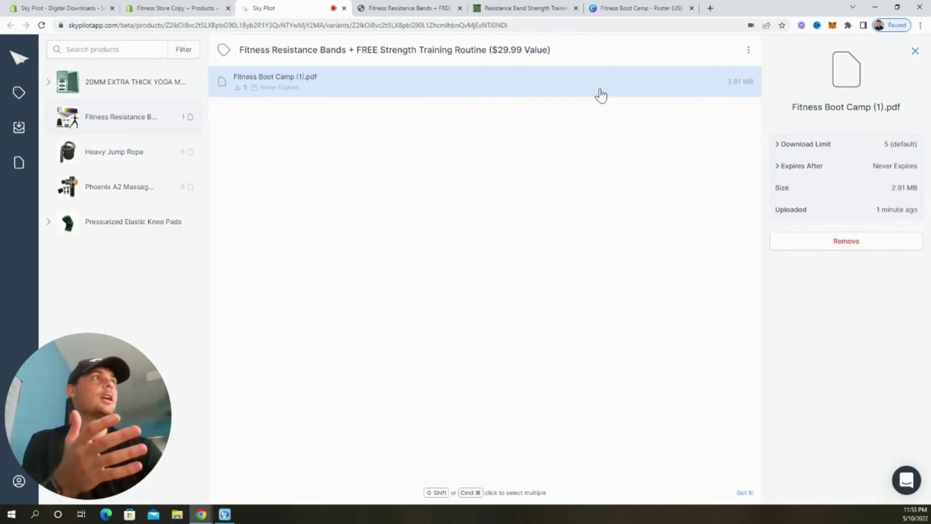
Step: Review Download Limit and Expires After unchanged, close the file panel, and start Notify All Past Purchasers
click(804, 150)
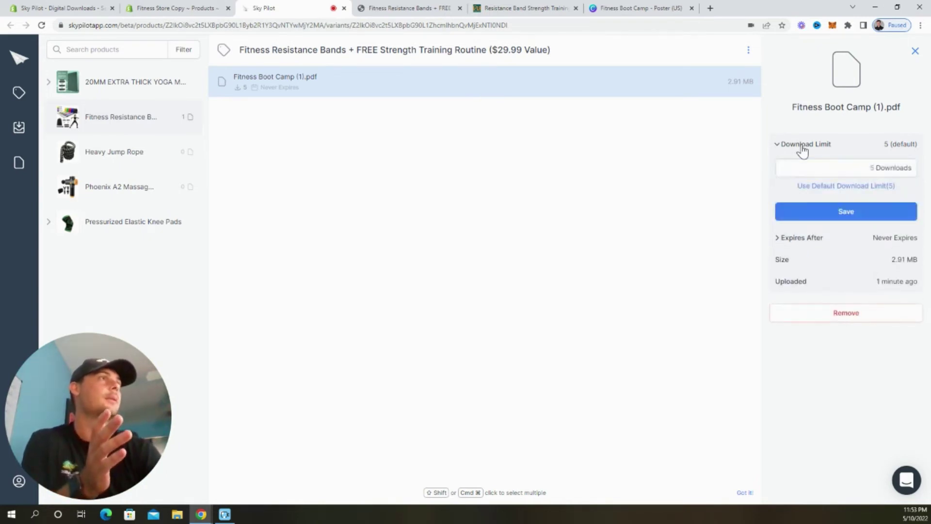
click(803, 151)
click(803, 166)
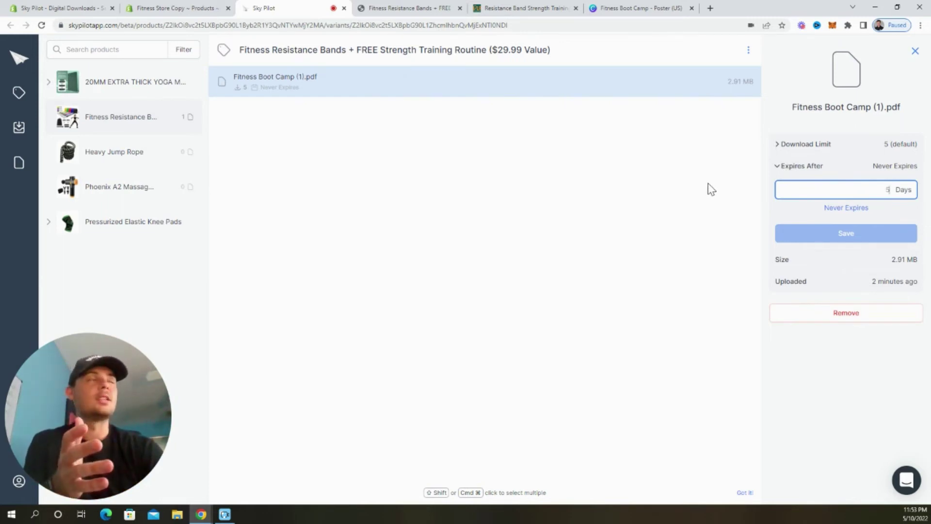
click(782, 172)
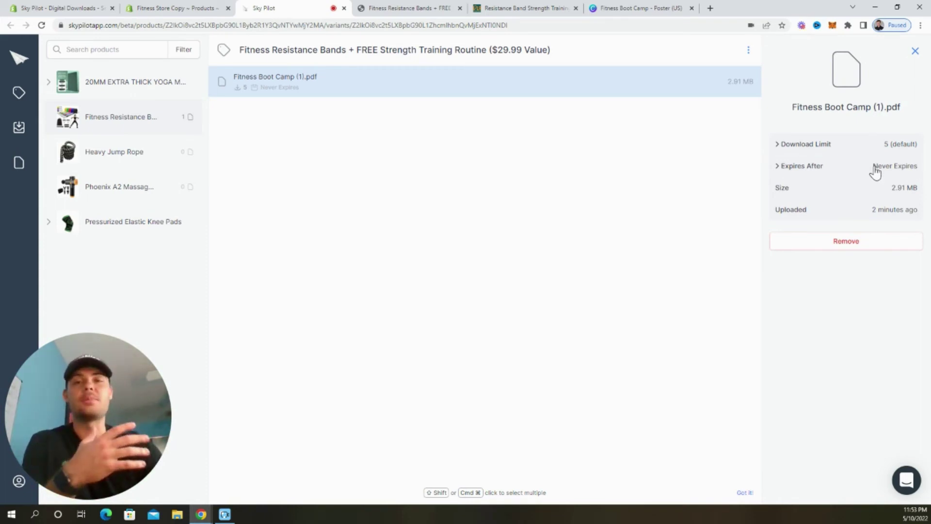
click(916, 53)
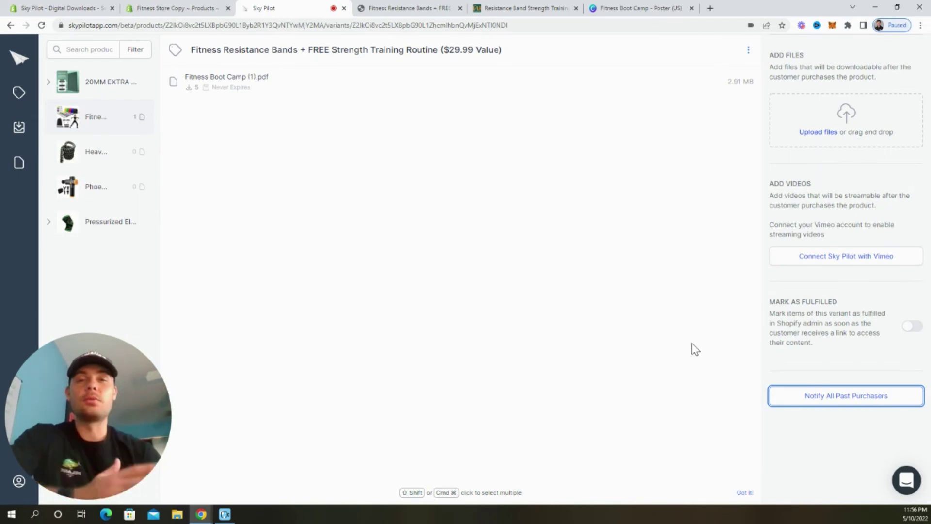
click(809, 405)
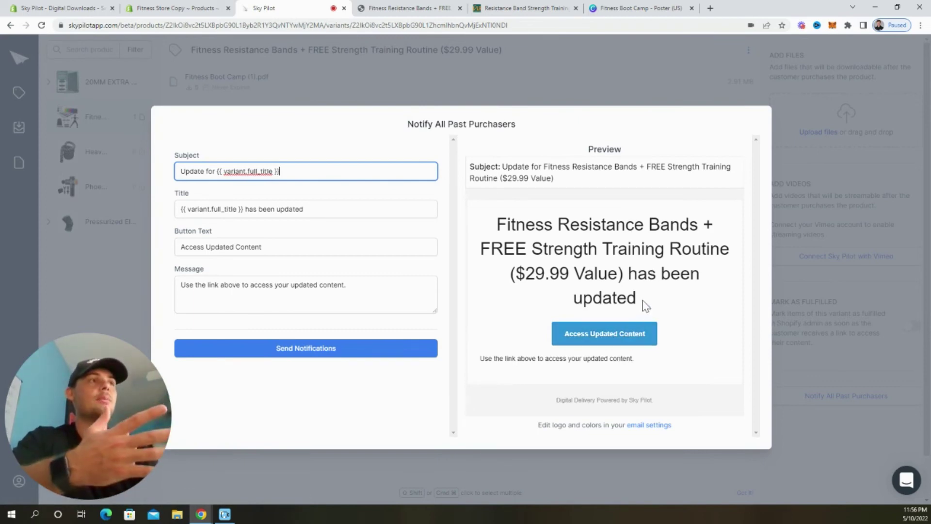
Step: Close the past-purchasers update email dialog without sending it
click(573, 89)
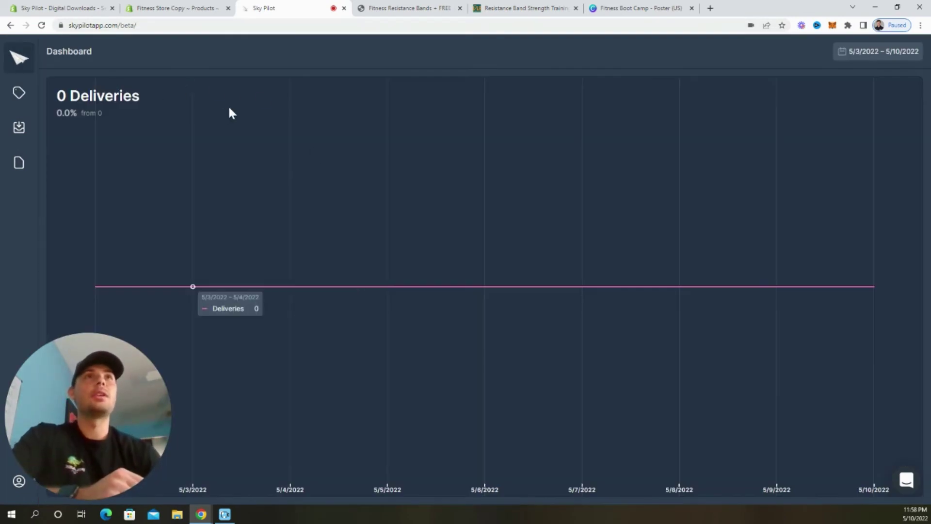
mouse_move(290, 286)
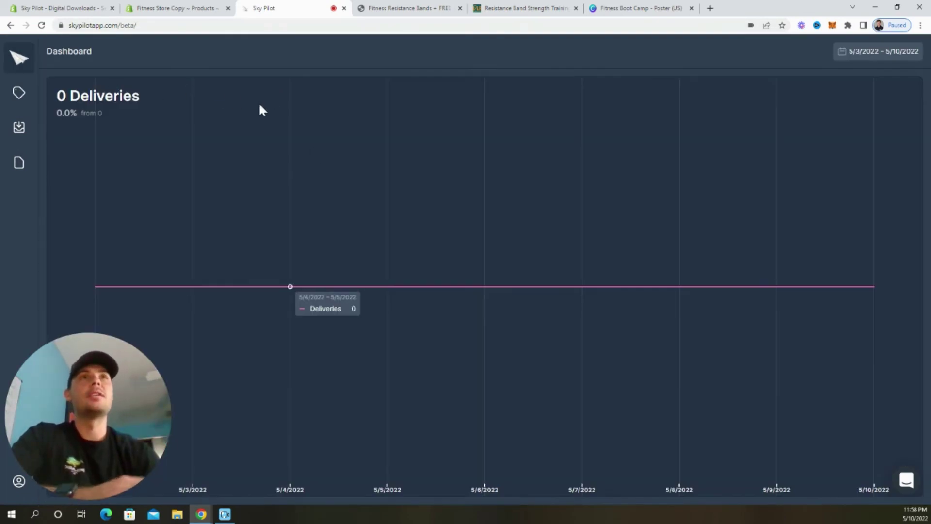
Step: Visit Products, Orders, then Files, where Fitness Boot Camp (1).pdf shows 2.91 MB
click(19, 93)
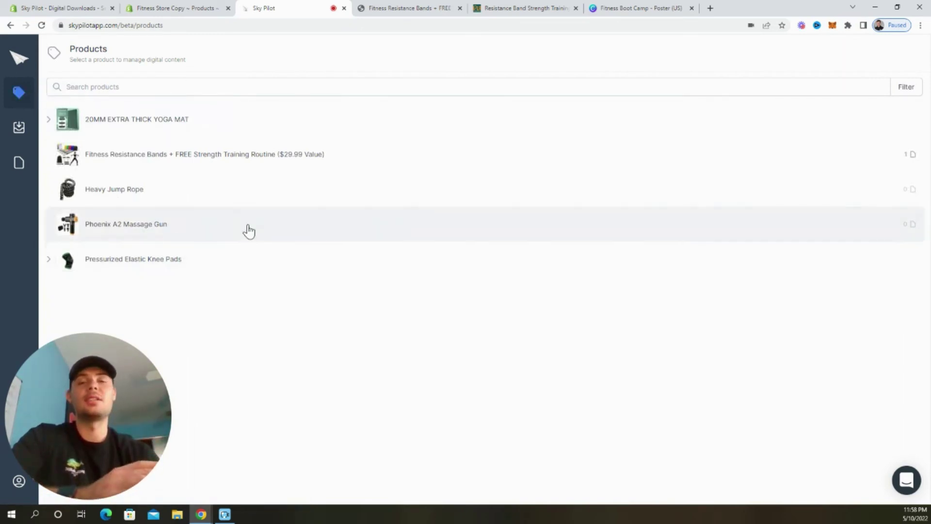
click(19, 127)
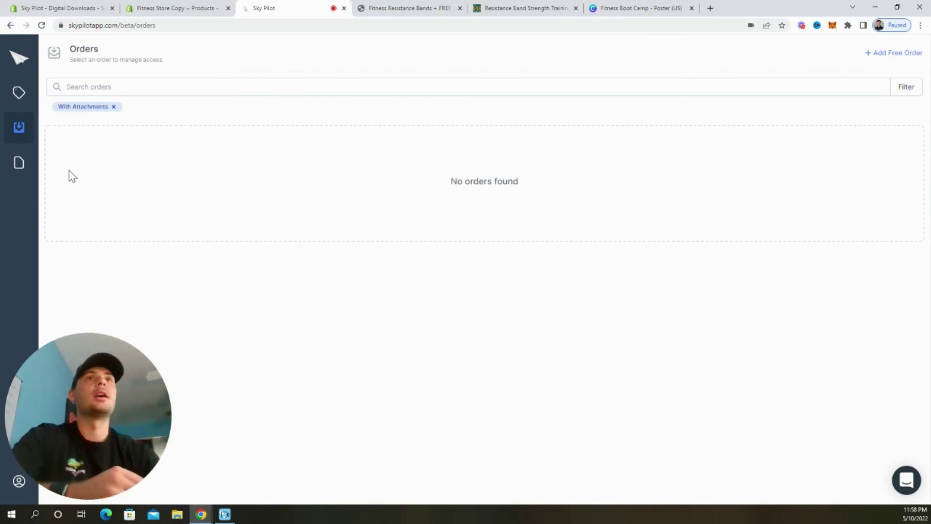
click(19, 164)
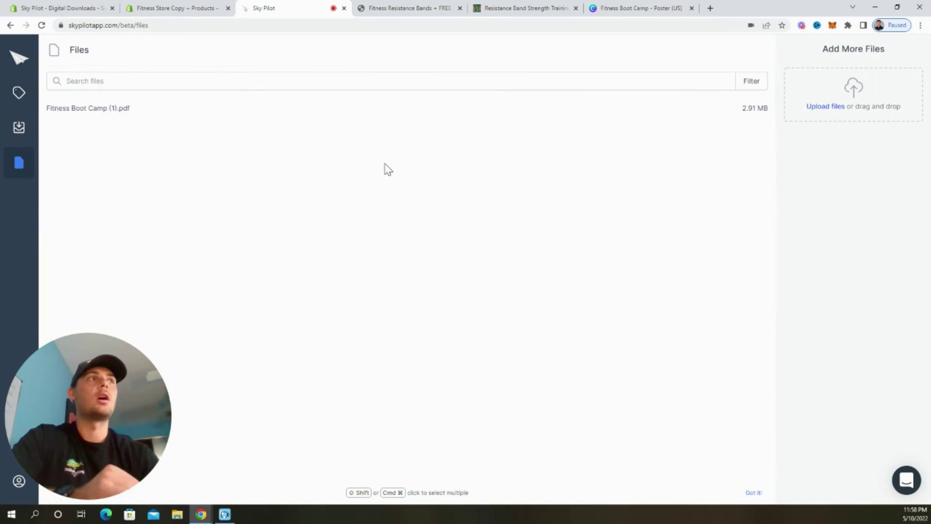